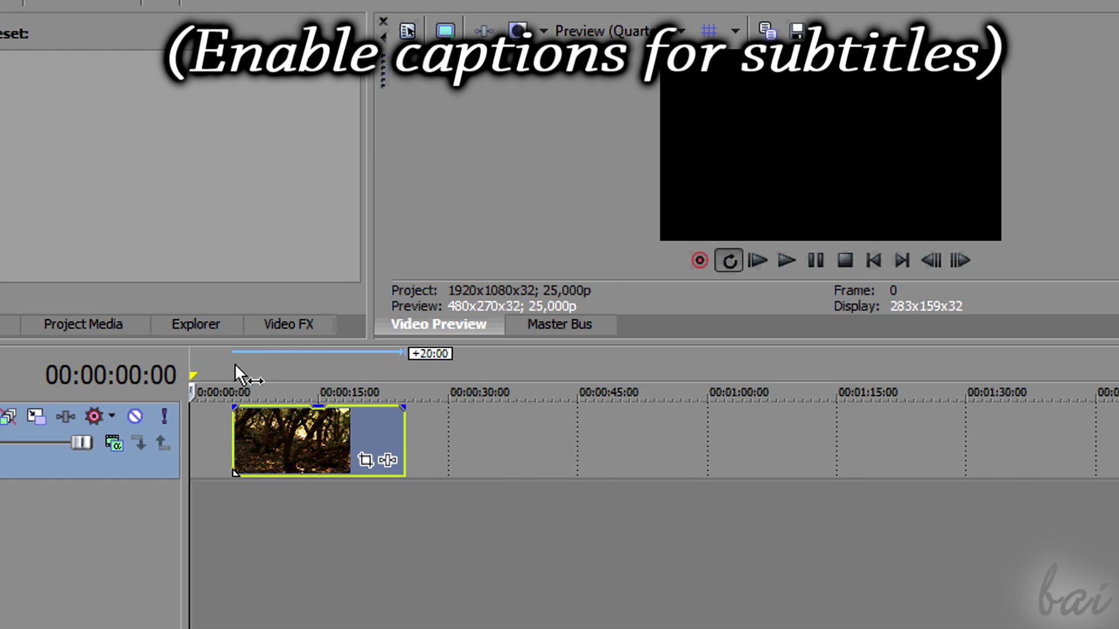
# - Zoom the timeline, enlarge the Video Preview area, and play the forest clip, pausing and resuming it
pyautogui.scroll(3, 320, 367)
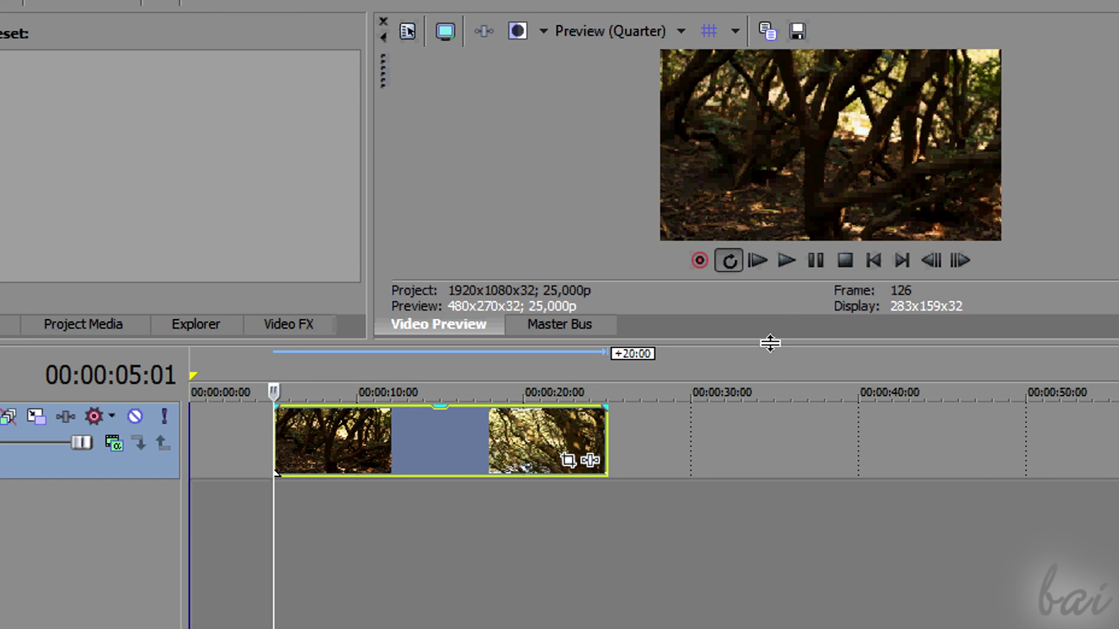
pyautogui.moveTo(770, 343); pyautogui.dragTo(761, 454)
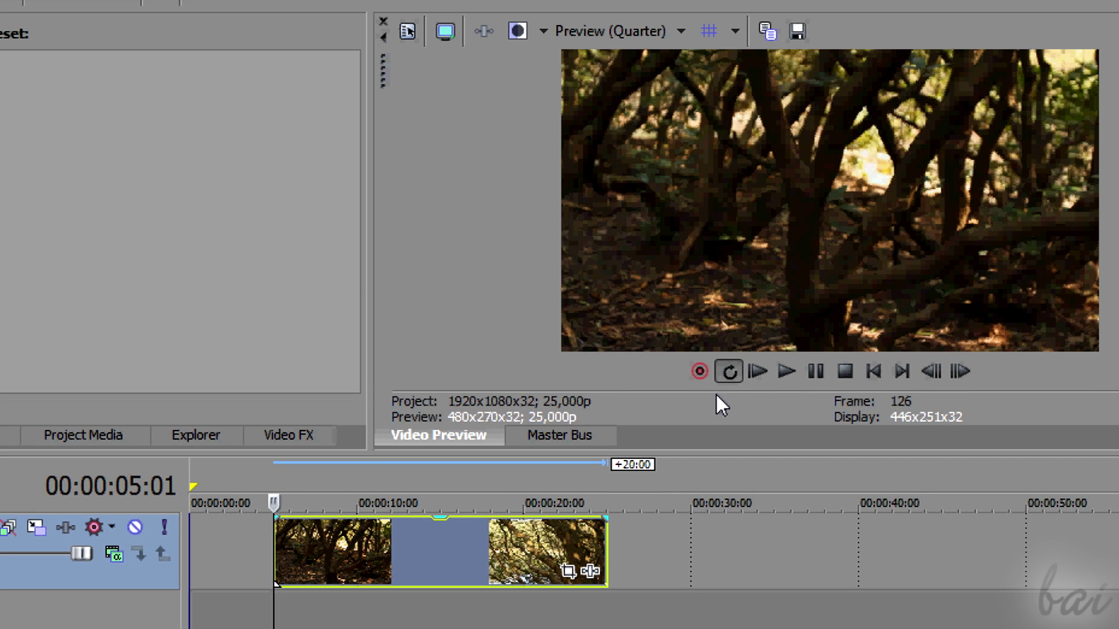
pyautogui.click(782, 372)
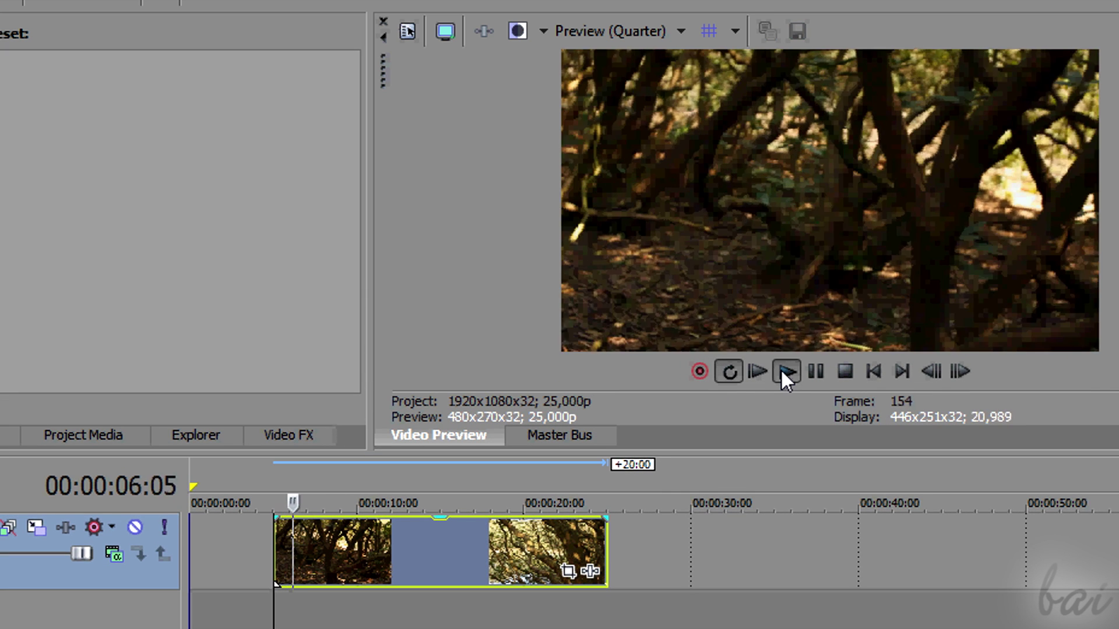
pyautogui.click(815, 371)
pyautogui.click(787, 372)
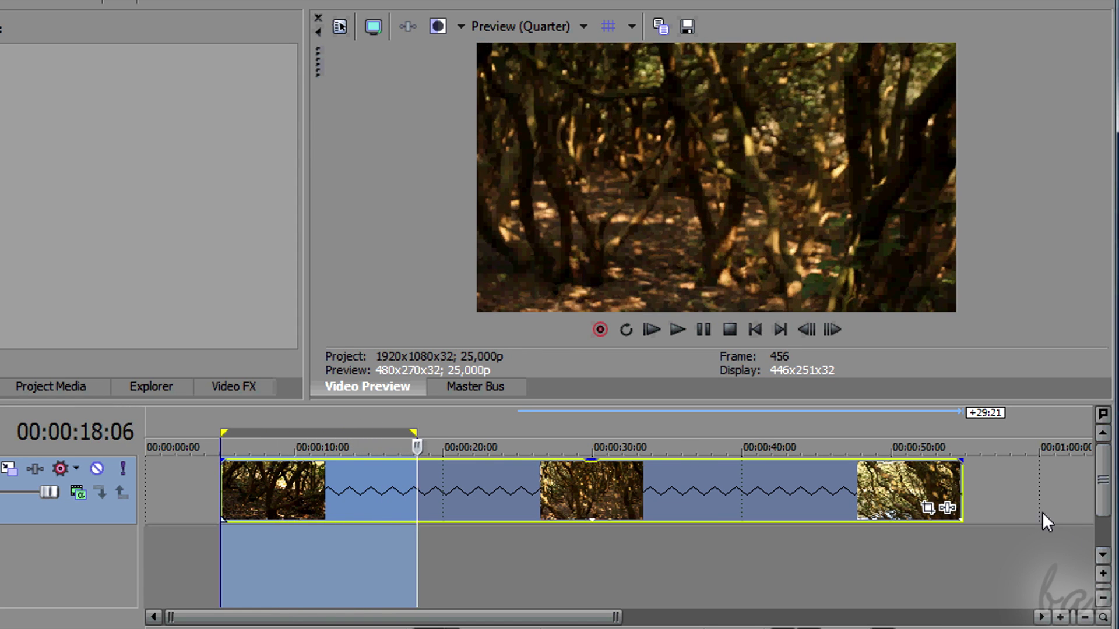
# - Trim the forest clip's end back to about 20 seconds long and return to its start
pyautogui.click(916, 492)
pyautogui.moveTo(958, 489); pyautogui.dragTo(551, 491)
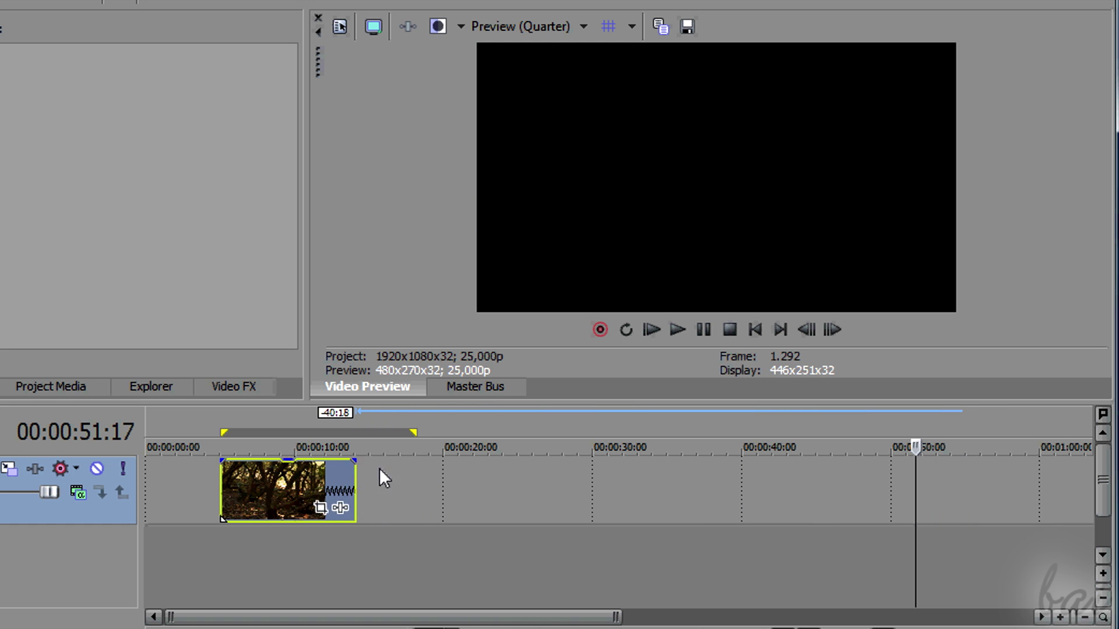
pyautogui.click(218, 417)
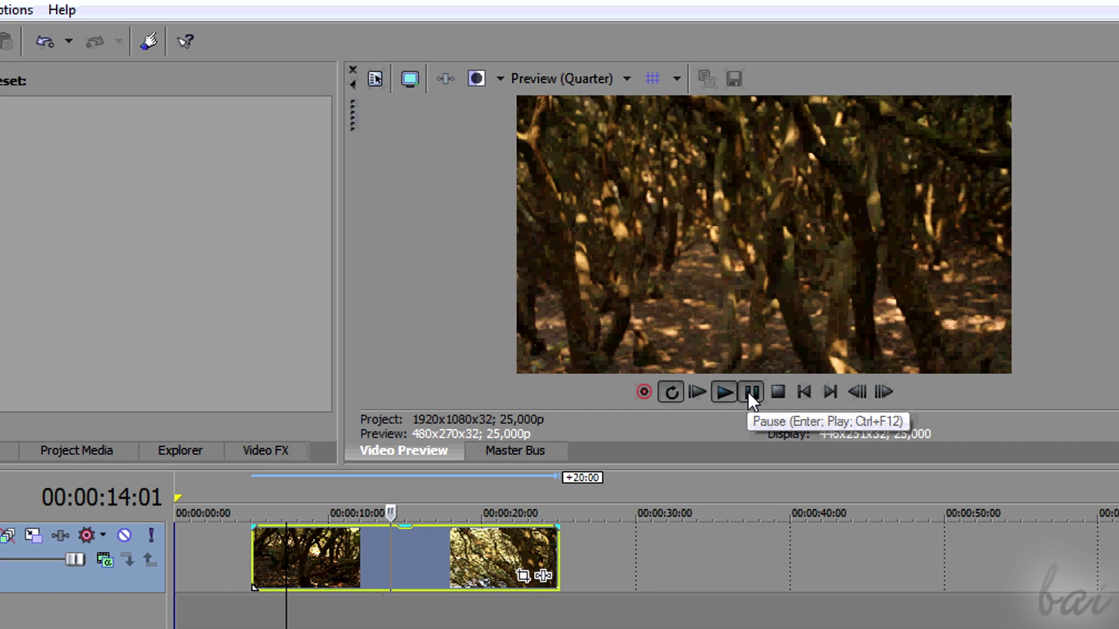
# - Place the playhead at 00:00:12:05 and insert a Velocity envelope on the forest clip
pyautogui.click(760, 389)
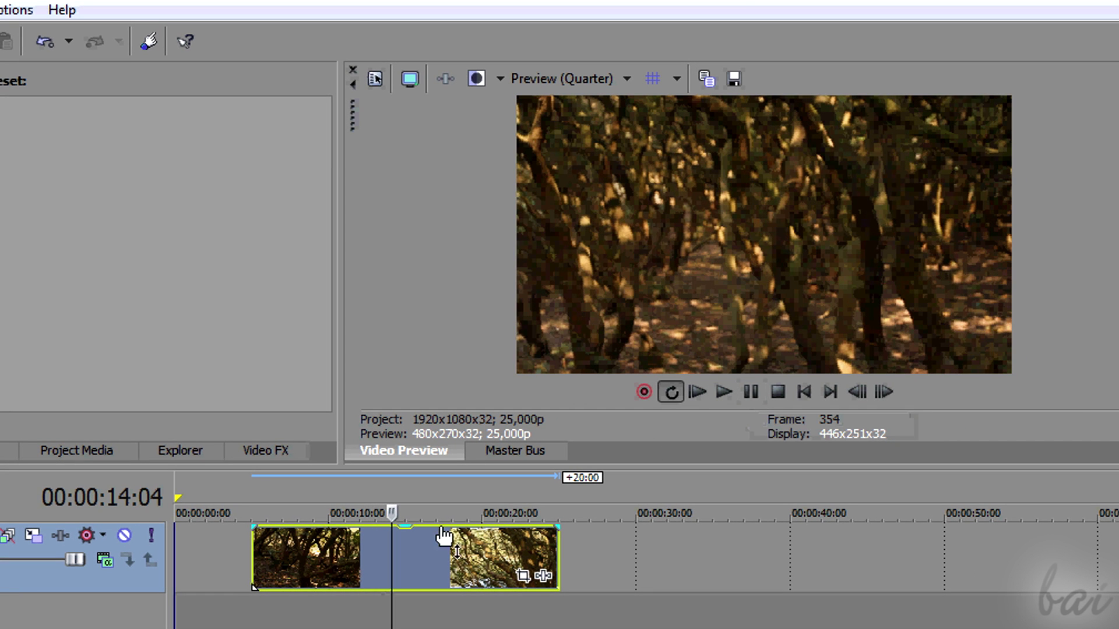
pyautogui.click(361, 491)
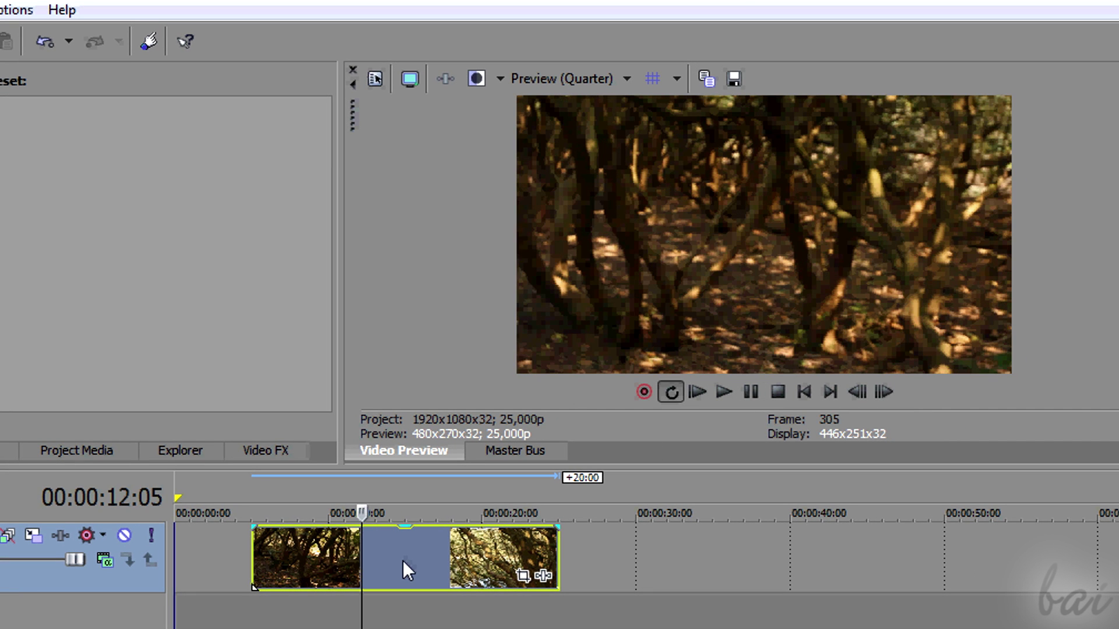
pyautogui.rightClick(403, 560)
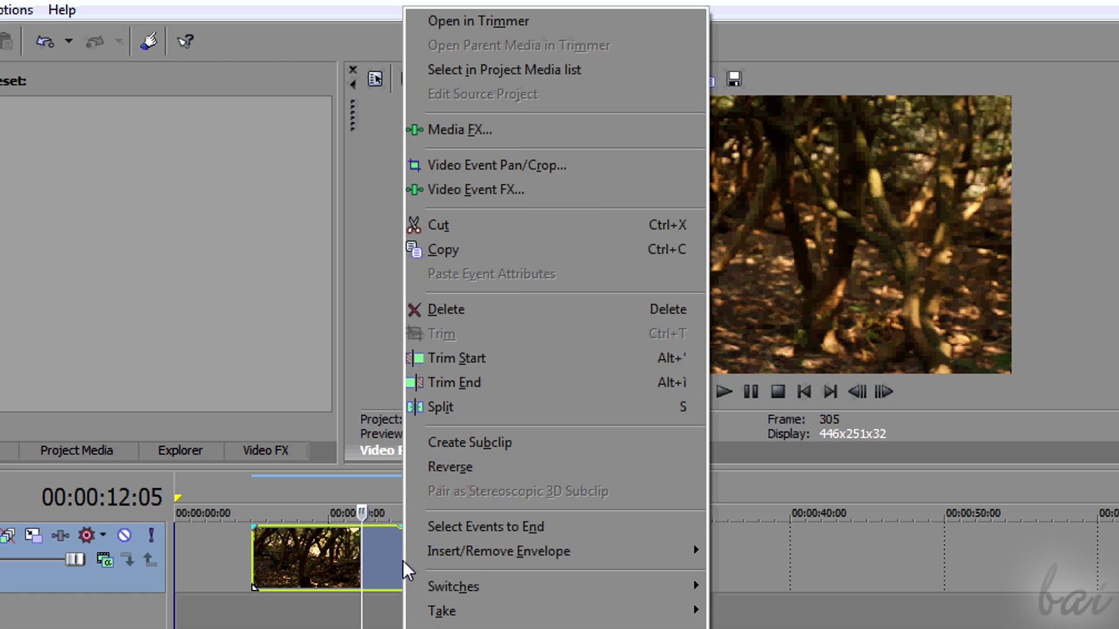
pyautogui.moveTo(544, 553)
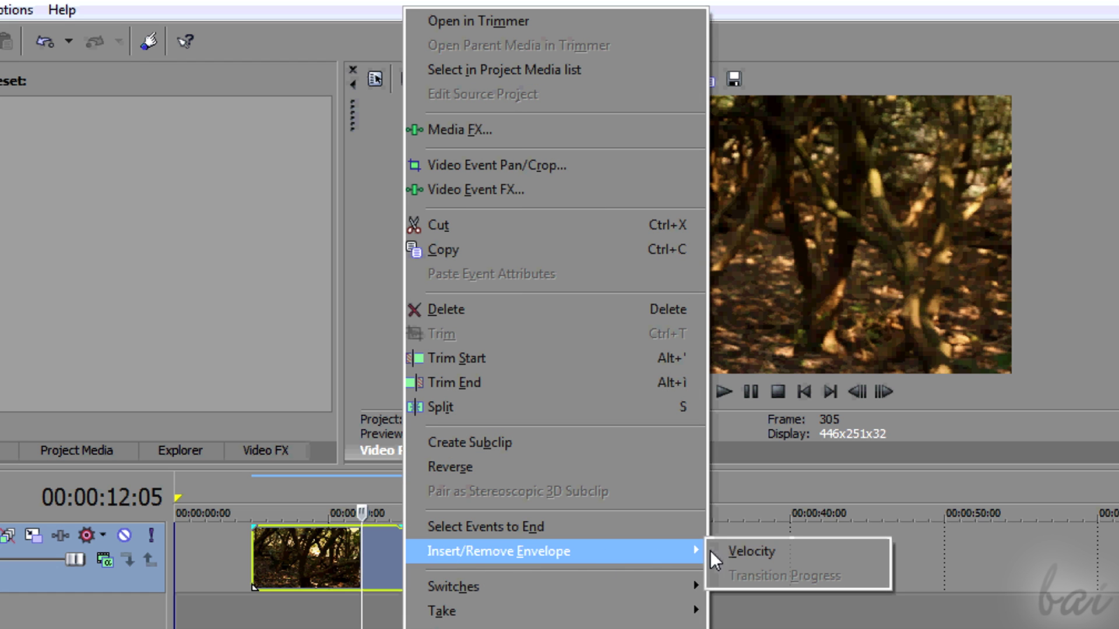
pyautogui.click(756, 550)
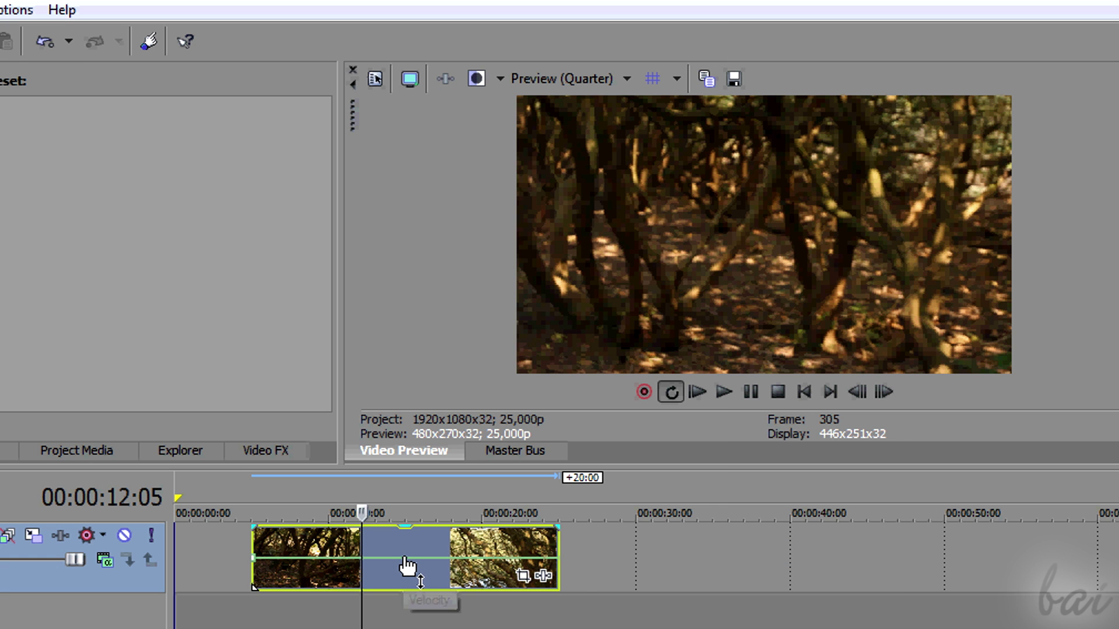
# - Shape the velocity envelope to 217%, about -3%, and 17% near eight seconds, then play it
pyautogui.moveTo(416, 552)
pyautogui.mouseDown()
pyautogui.moveTo(416, 578)
pyautogui.moveTo(418, 549)
pyautogui.mouseUp()
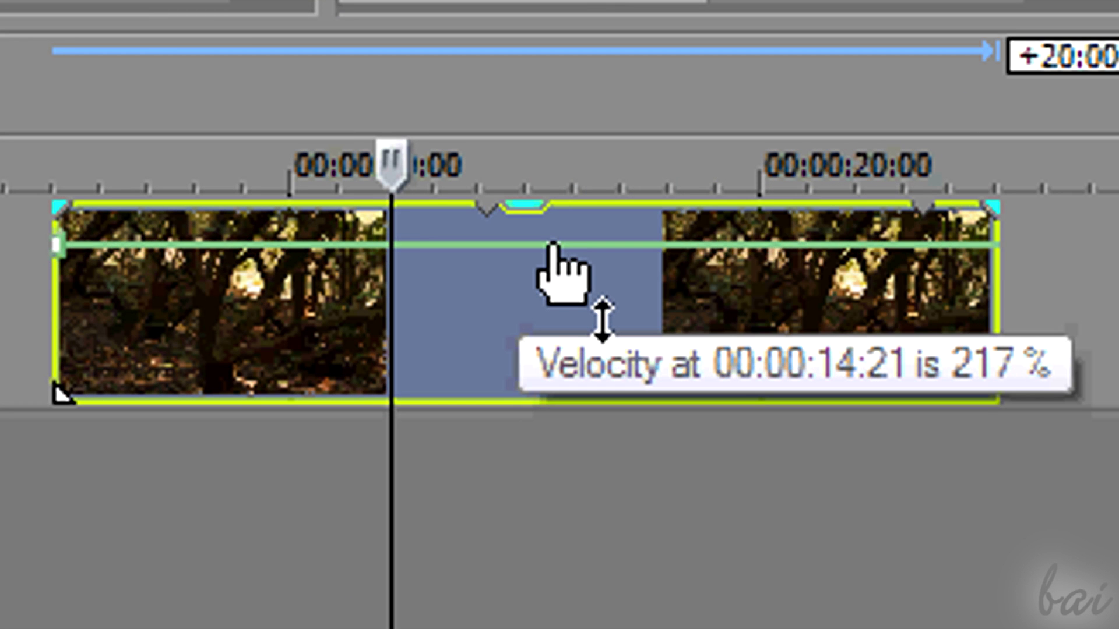
pyautogui.moveTo(552, 245); pyautogui.dragTo(542, 330)
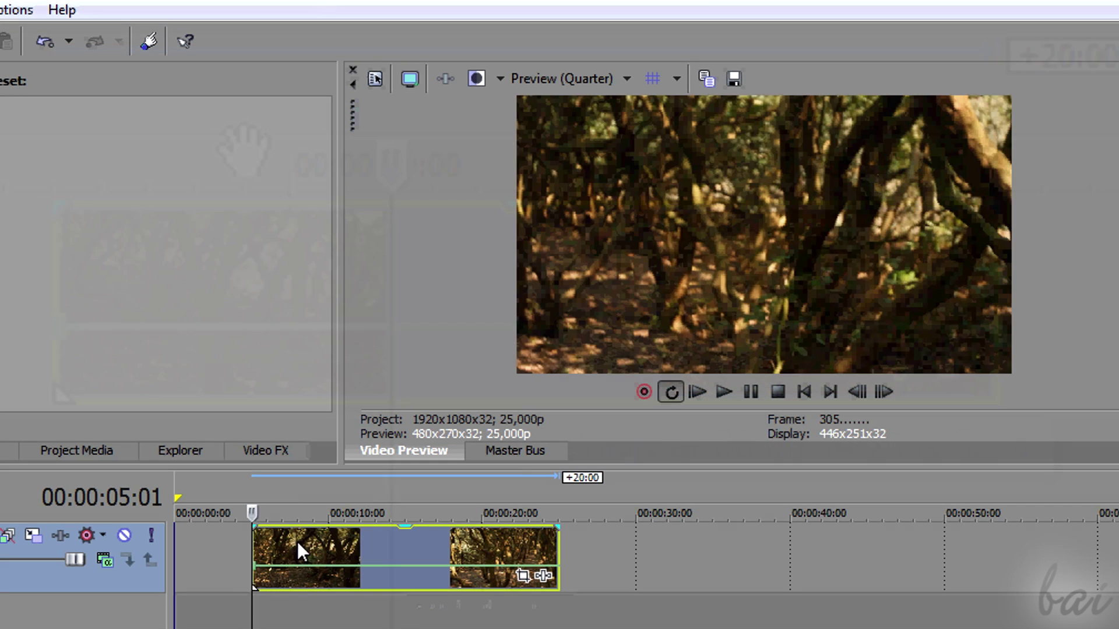
pyautogui.moveTo(300, 565); pyautogui.dragTo(304, 573)
pyautogui.click(722, 396)
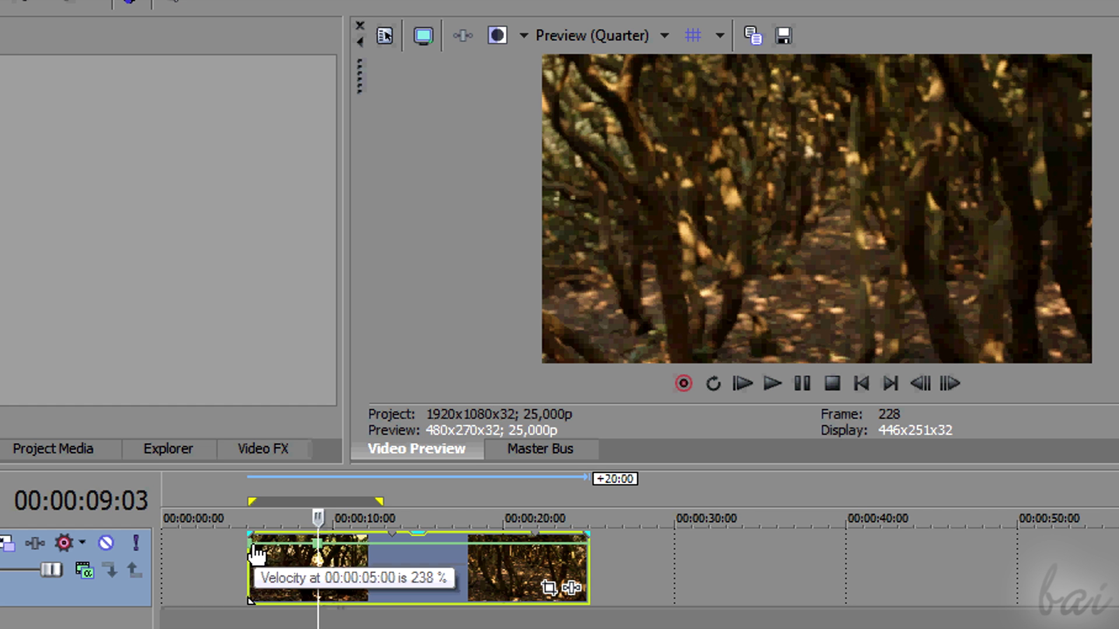
# - Drop the starting speed to near zero, lower 238% to 121%, and add a 300% point at 00:00:24:18
pyautogui.moveTo(256, 568); pyautogui.dragTo(254, 616)
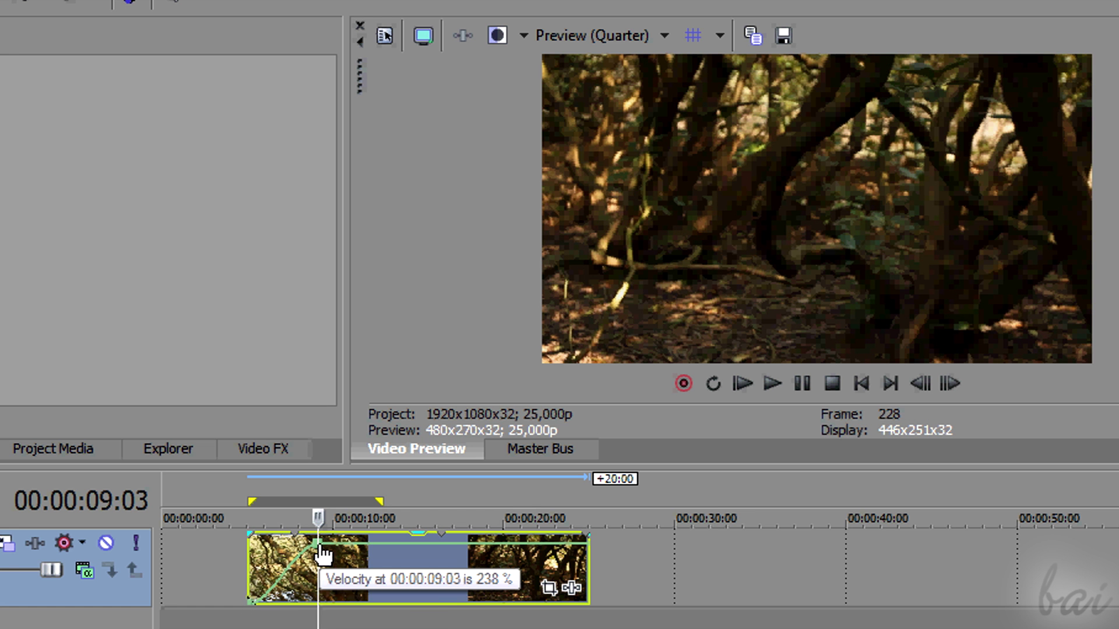
pyautogui.moveTo(321, 547); pyautogui.dragTo(369, 571)
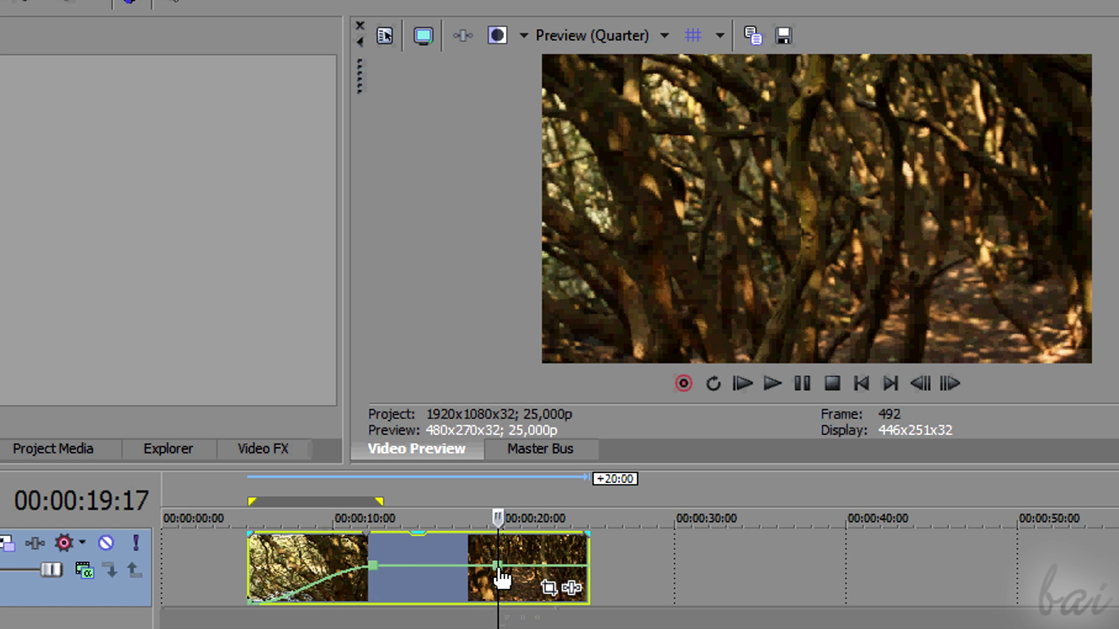
pyautogui.doubleClick(587, 569)
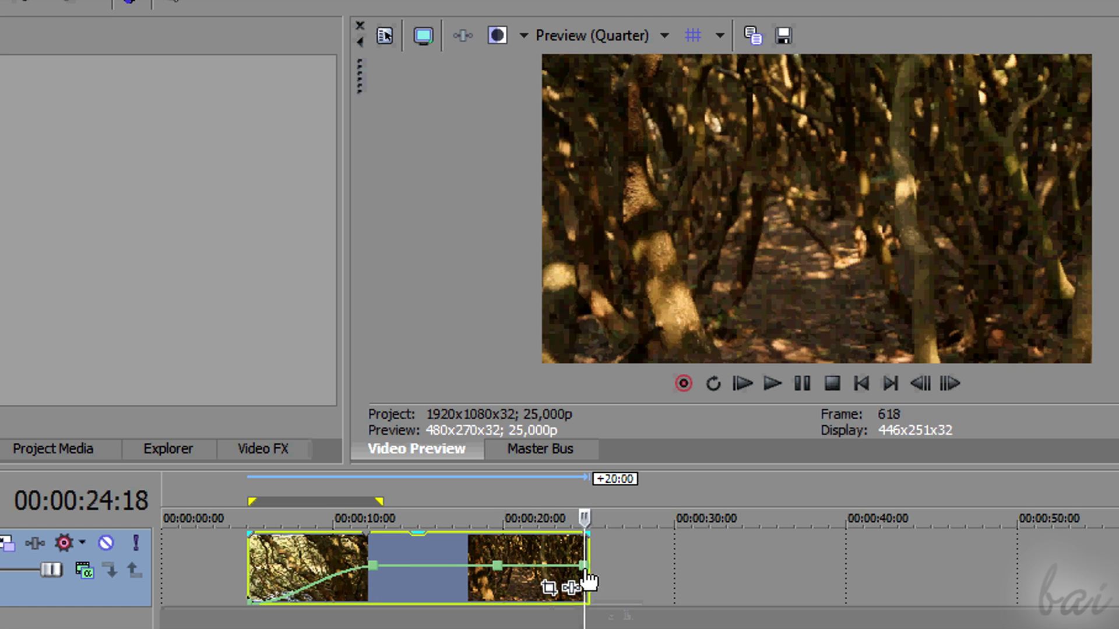
pyautogui.moveTo(586, 561); pyautogui.dragTo(593, 530)
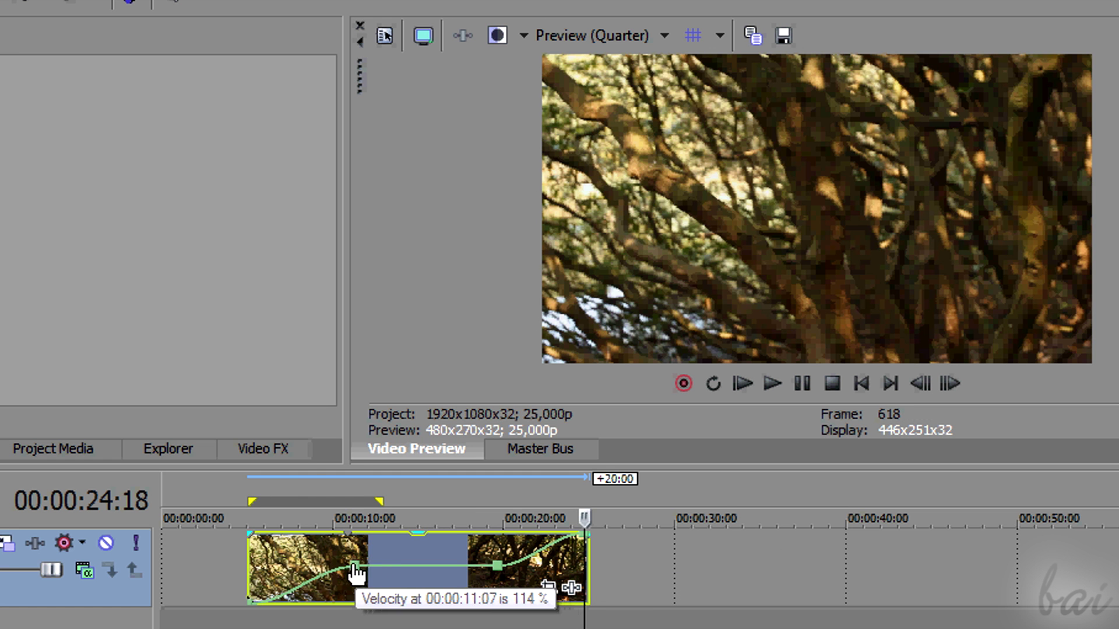
# - Shorten the loop region to about 05:01–06:20 and move a velocity point to 09:23 at 217%
pyautogui.click(243, 495)
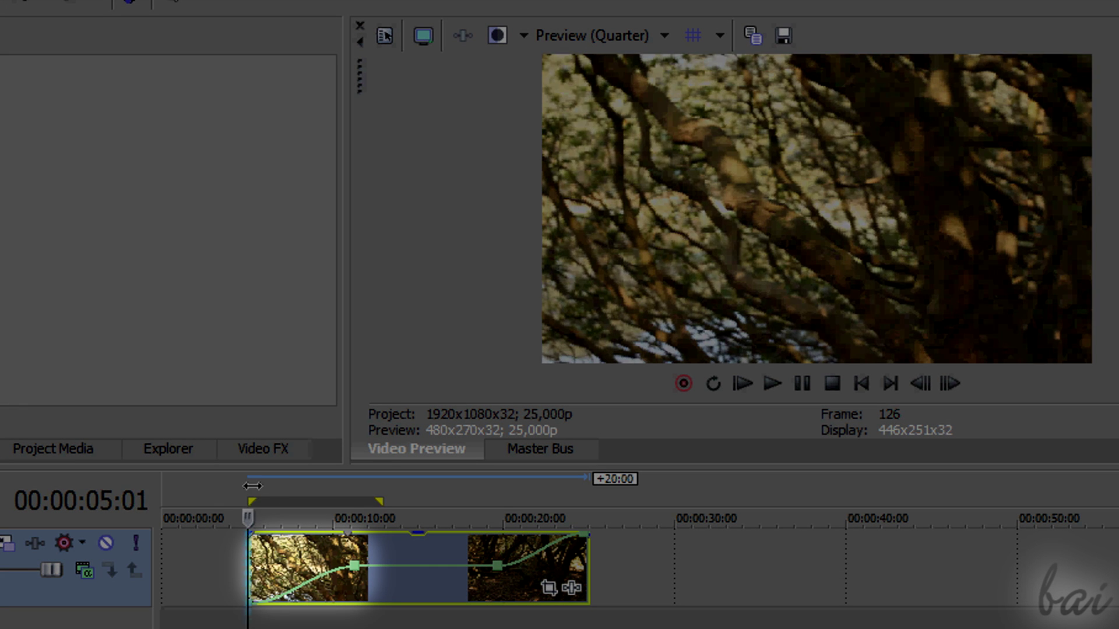
pyautogui.moveTo(252, 486); pyautogui.dragTo(351, 488)
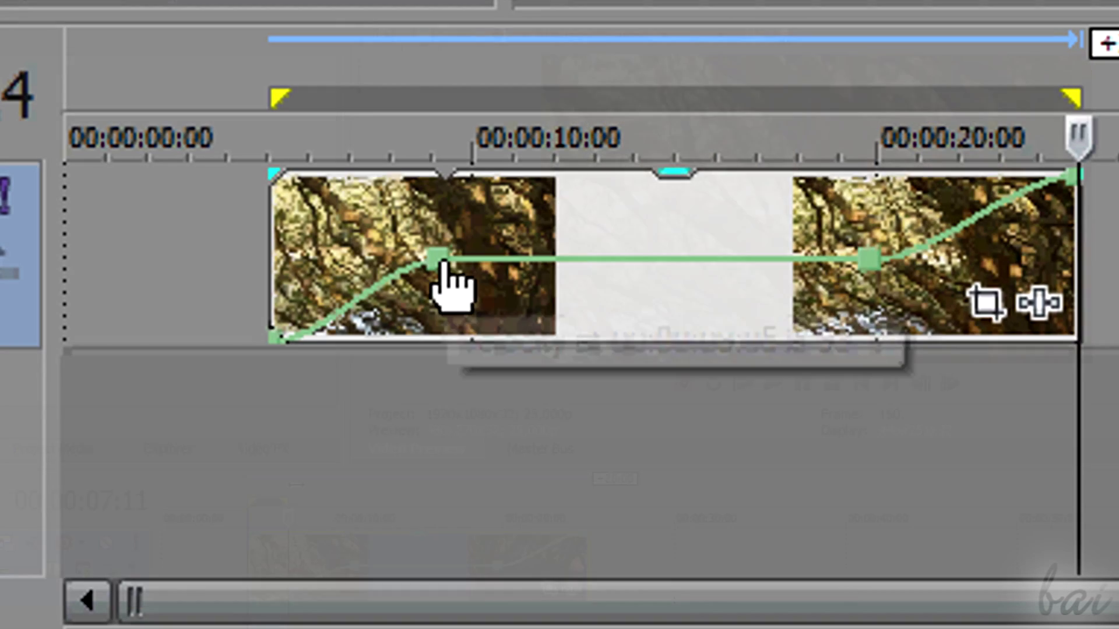
pyautogui.moveTo(324, 575); pyautogui.dragTo(364, 571)
pyautogui.moveTo(542, 263); pyautogui.dragTo(500, 240)
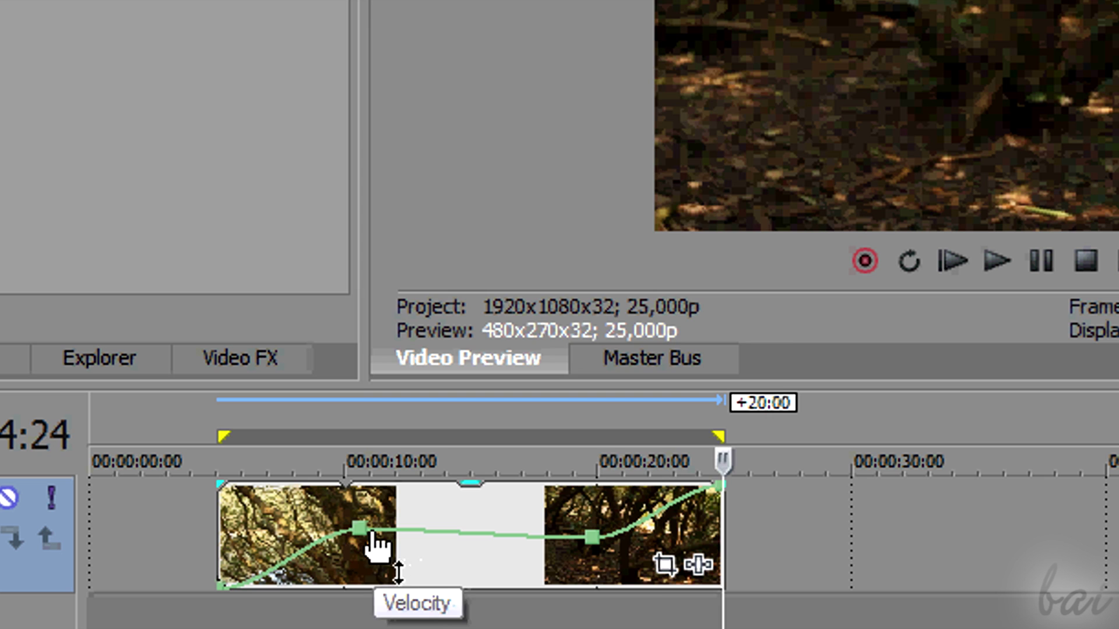
# - Delete one velocity point, raise the point near 11 seconds to 210%, and set the middle segment to about 104%
pyautogui.rightClick(361, 541)
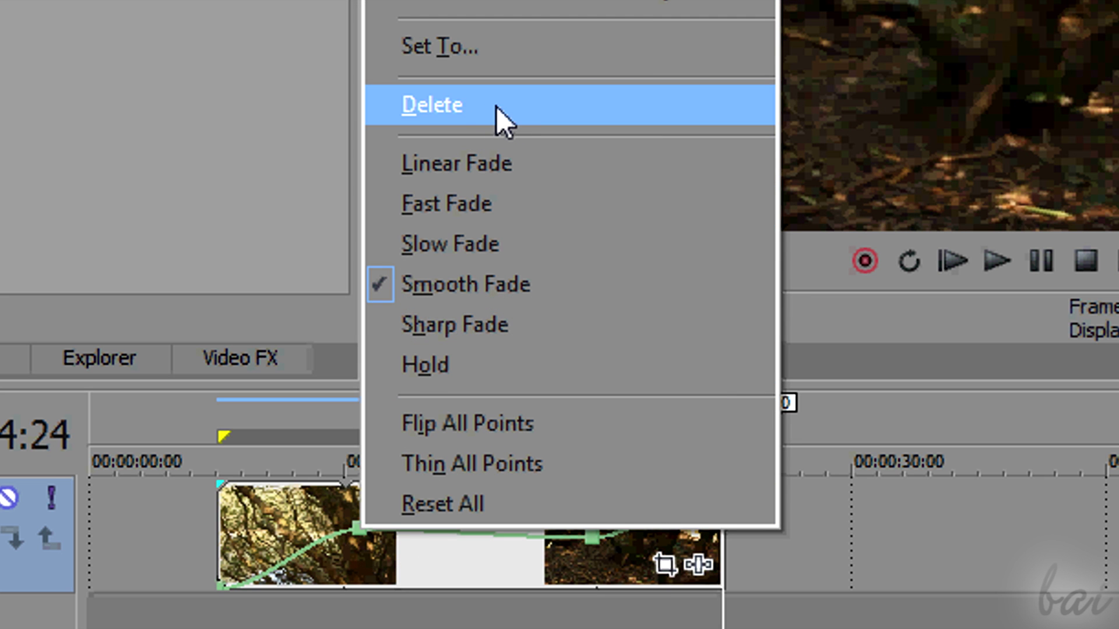
pyautogui.click(497, 106)
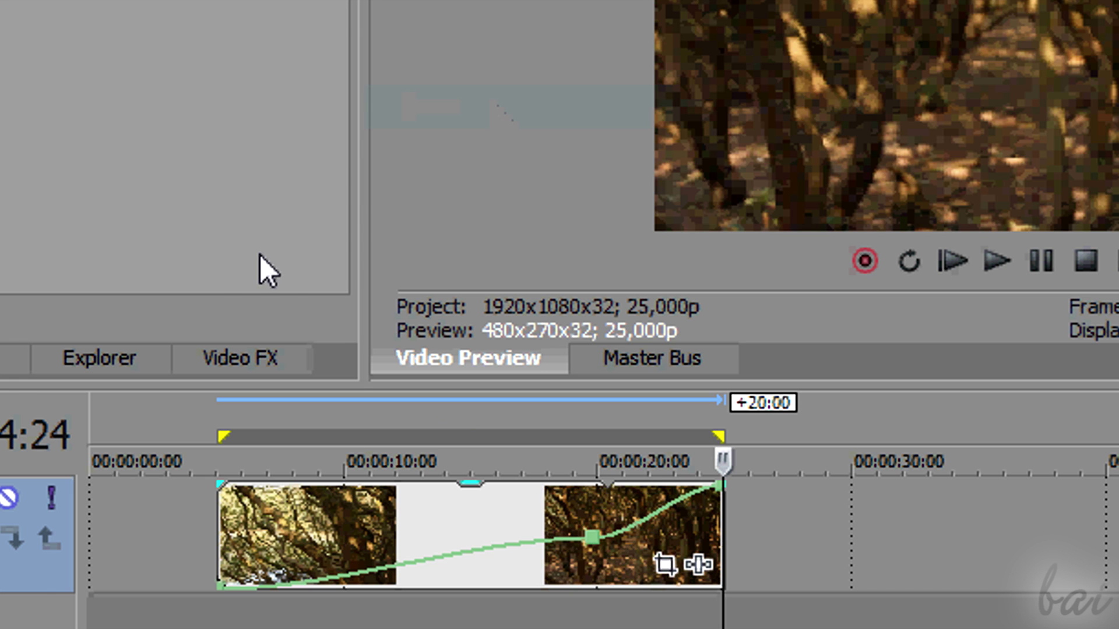
pyautogui.moveTo(373, 563); pyautogui.dragTo(370, 506)
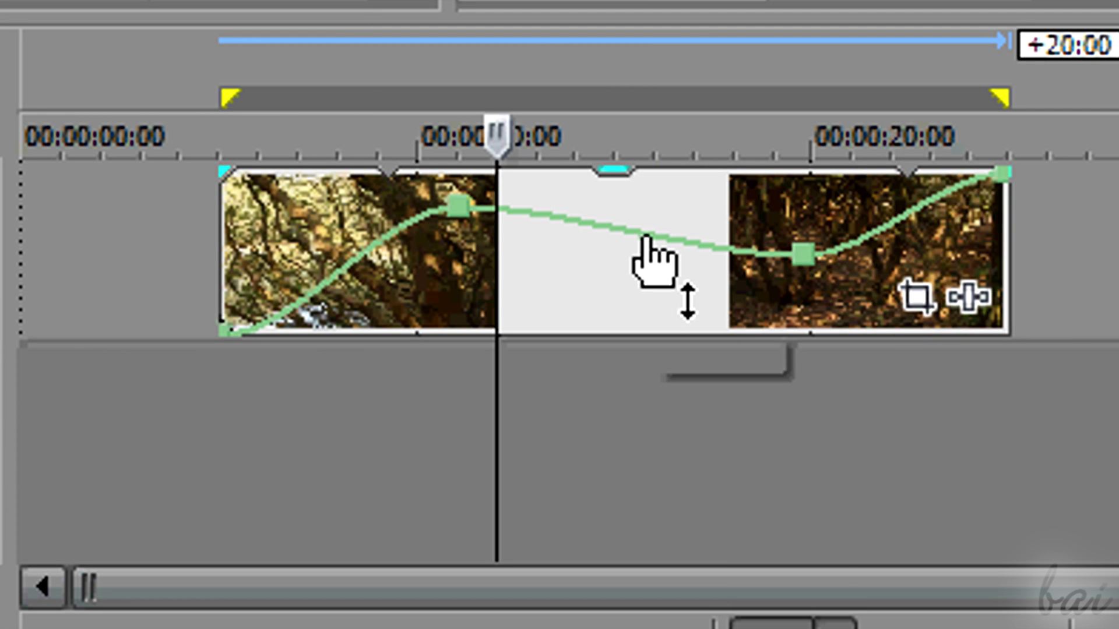
pyautogui.moveTo(644, 238)
pyautogui.mouseDown()
pyautogui.moveTo(643, 292)
pyautogui.moveTo(642, 213)
pyautogui.moveTo(644, 257)
pyautogui.mouseUp()
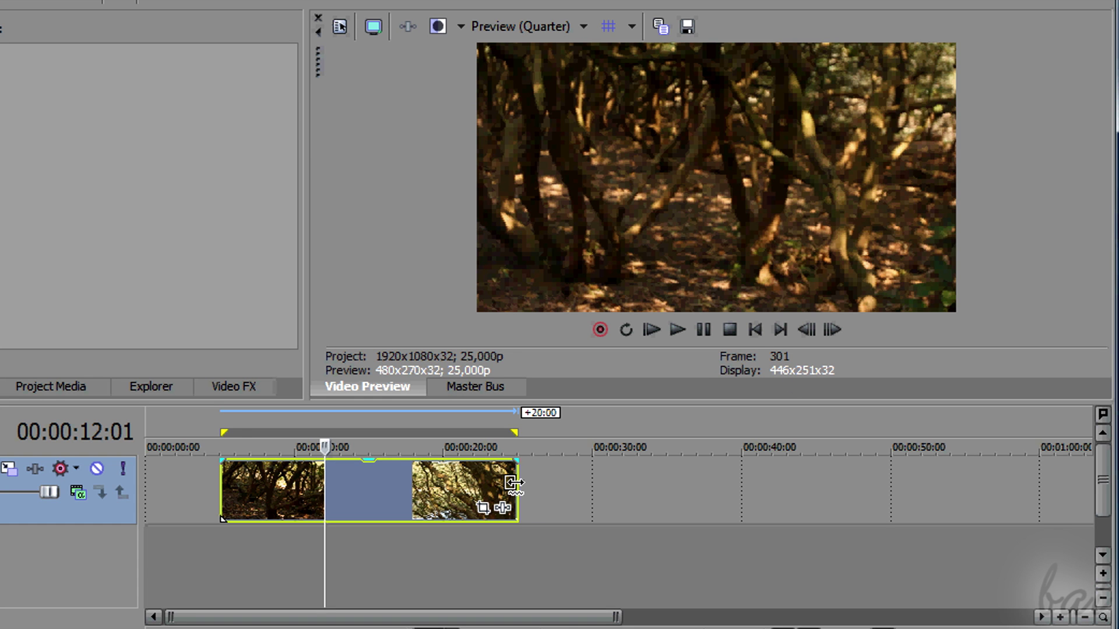
# - Stretch the forest clip to about 0:49, loop 0:05–0:09, then trim its end to about 0:14 and loop the opening
pyautogui.moveTo(513, 482); pyautogui.dragTo(963, 478)
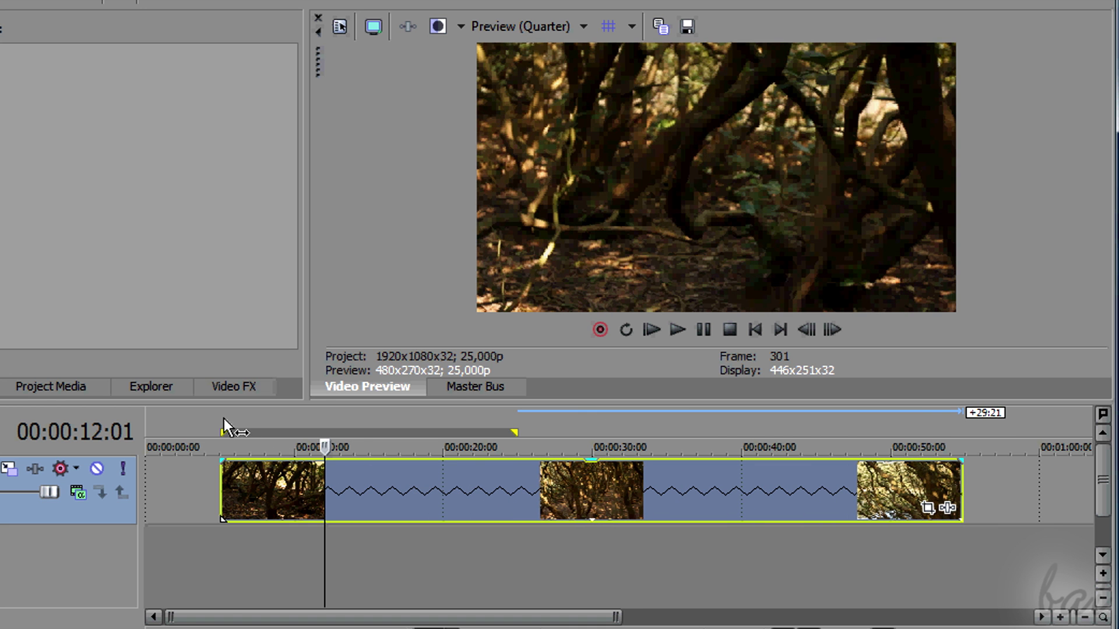
pyautogui.moveTo(223, 428); pyautogui.dragTo(416, 424)
pyautogui.click(915, 489)
pyautogui.moveTo(961, 490); pyautogui.dragTo(541, 491)
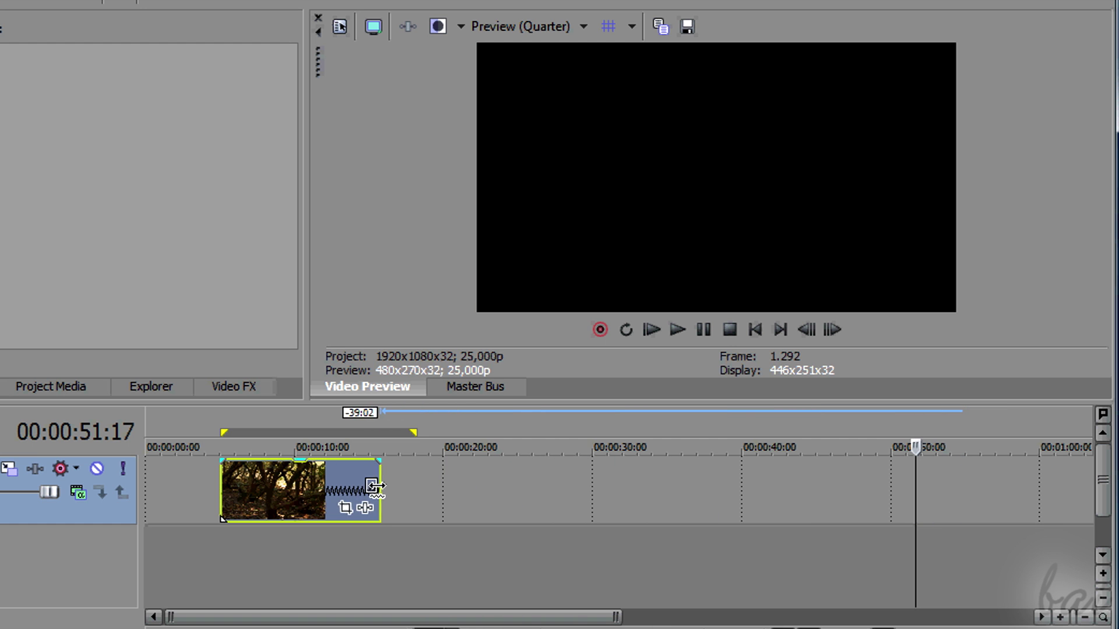
pyautogui.click(222, 416)
pyautogui.moveTo(229, 417); pyautogui.dragTo(250, 418)
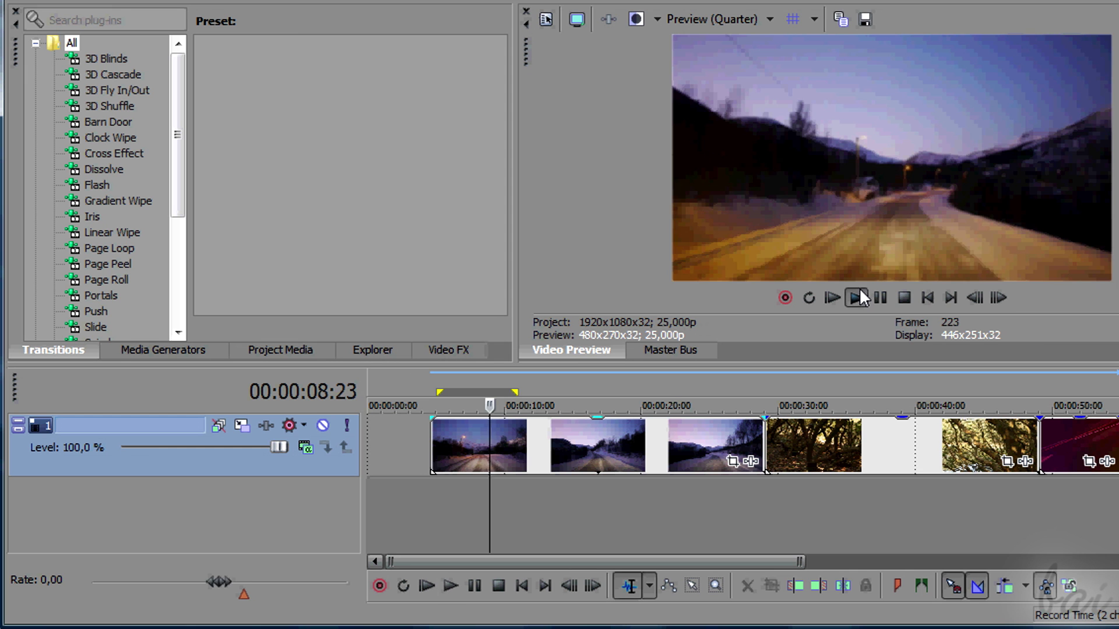
# - Play the project, pausing and resuming around the forest clip near 0:30 and over the red clip
pyautogui.click(860, 295)
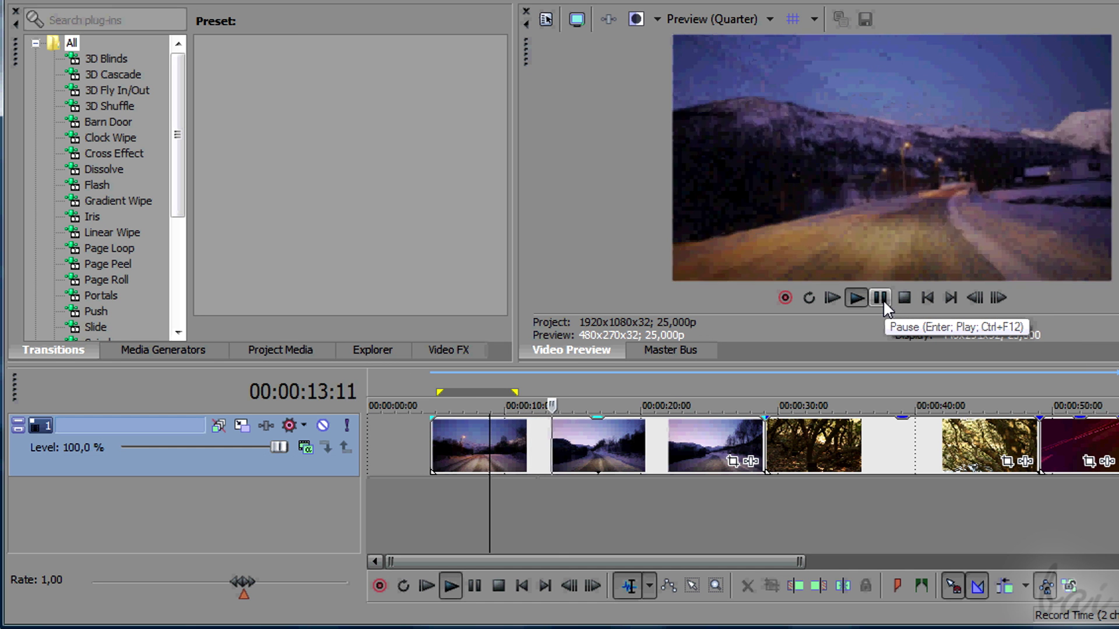
pyautogui.click(880, 298)
pyautogui.click(775, 379)
pyautogui.click(856, 298)
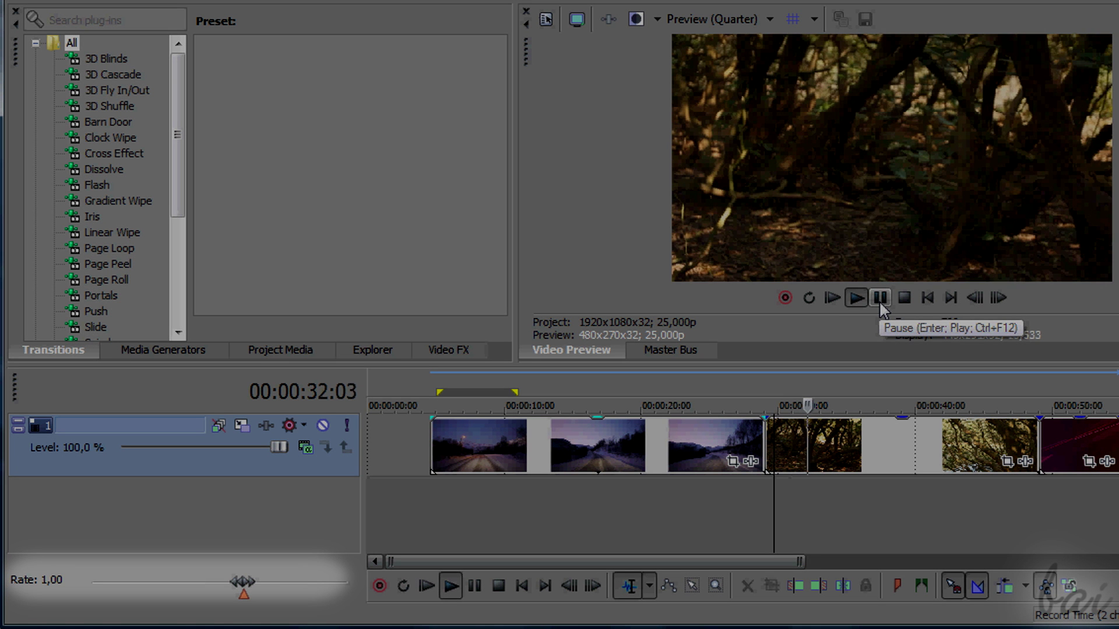
pyautogui.click(880, 298)
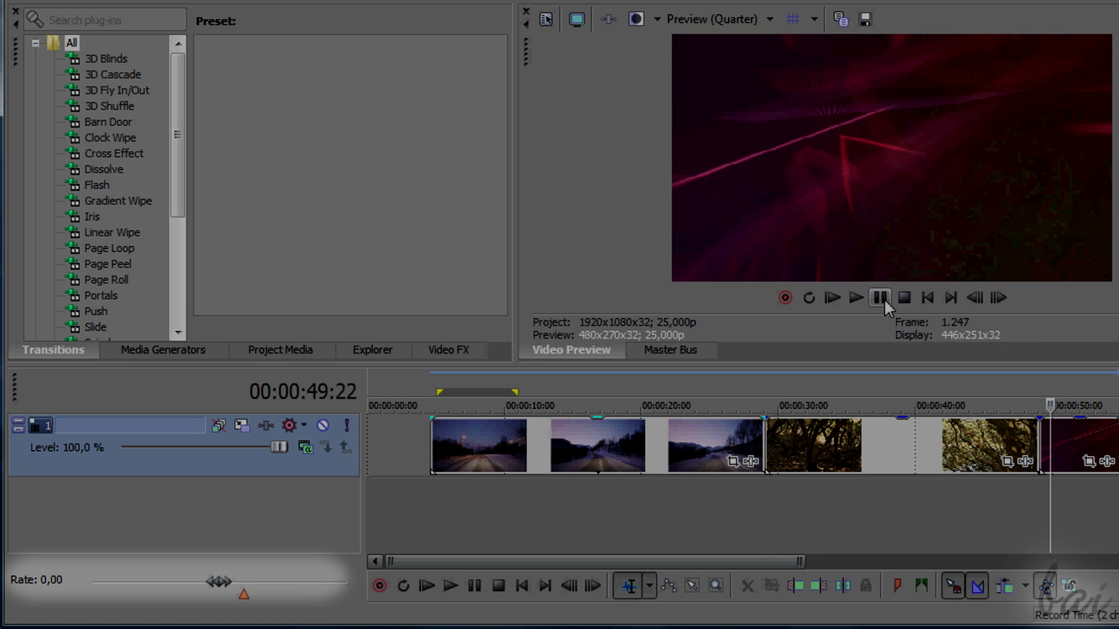
pyautogui.click(855, 298)
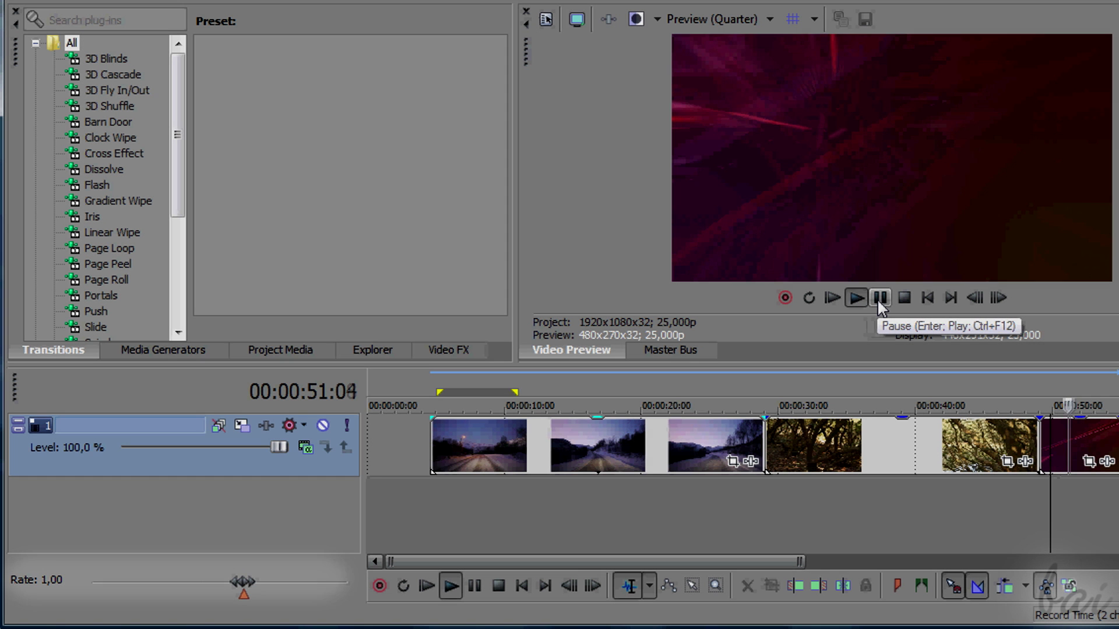
pyautogui.press('space')
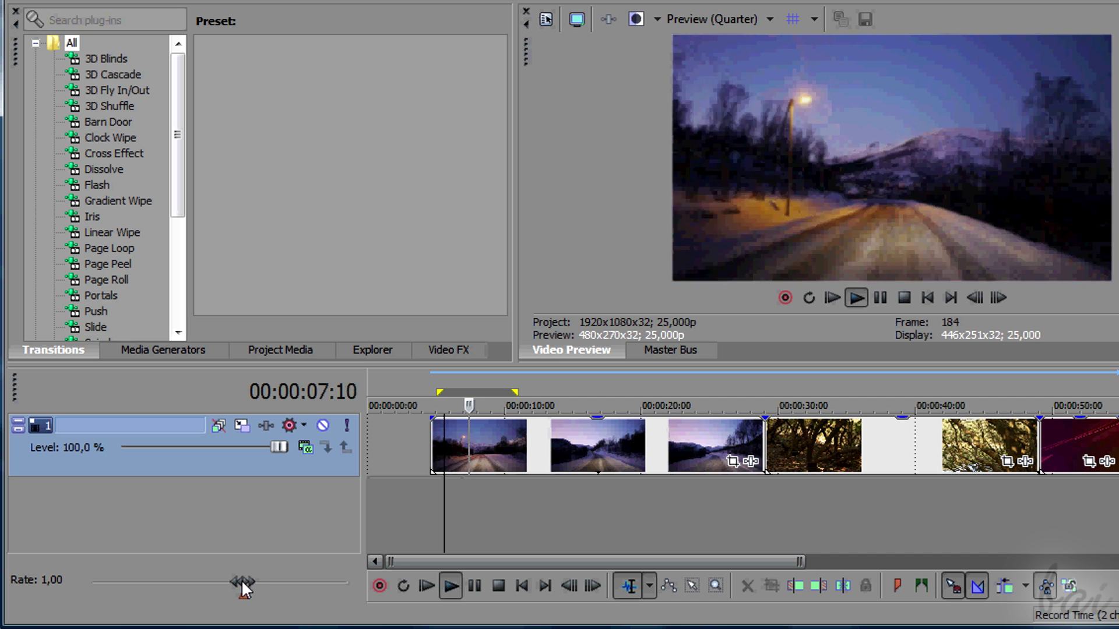
# - Shuttle the playback rate to about 2.7x, slow reverse, back to normal, then about 2.16
pyautogui.moveTo(242, 579)
pyautogui.mouseDown()
pyautogui.moveTo(295, 582)
pyautogui.moveTo(221, 582)
pyautogui.mouseUp()
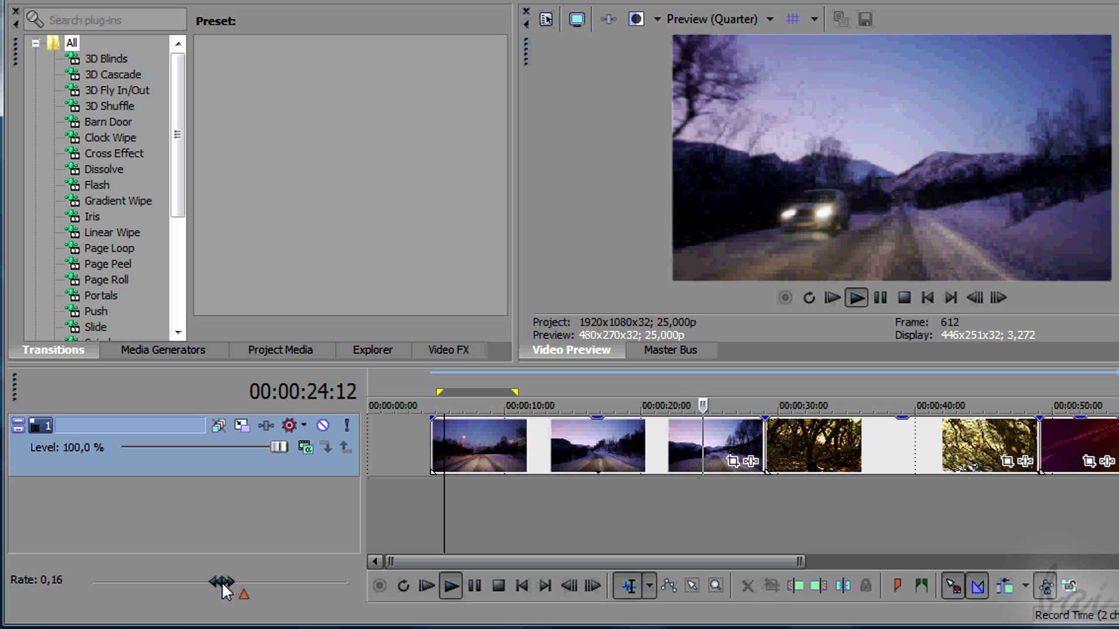
pyautogui.moveTo(221, 582)
pyautogui.mouseDown()
pyautogui.moveTo(201, 582)
pyautogui.moveTo(229, 584)
pyautogui.mouseUp()
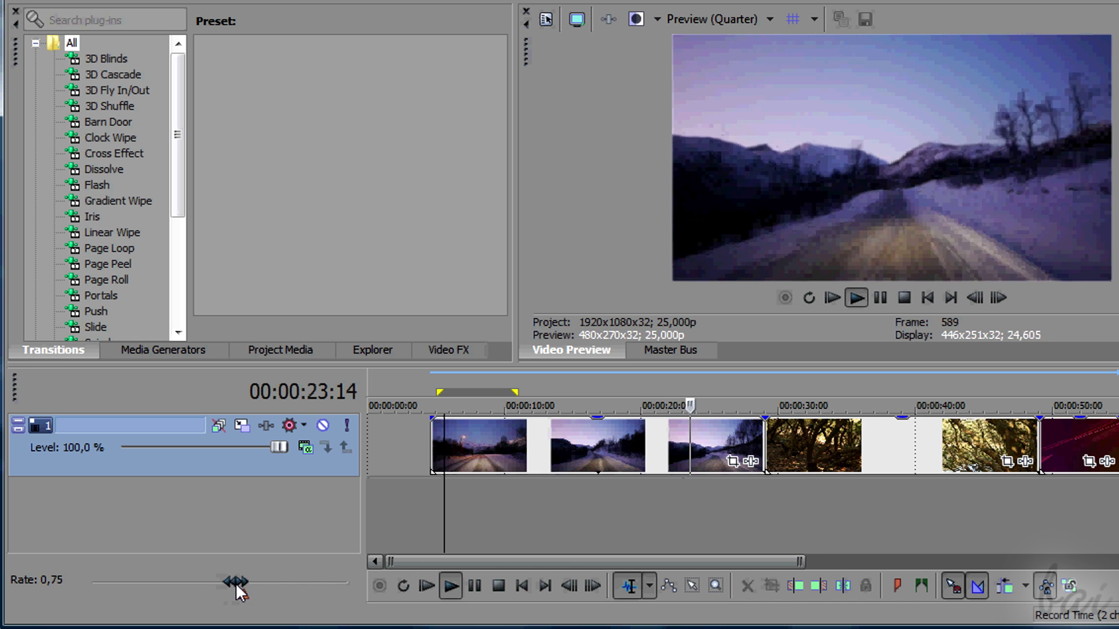
pyautogui.moveTo(240, 585)
pyautogui.mouseDown()
pyautogui.moveTo(164, 582)
pyautogui.moveTo(269, 596)
pyautogui.mouseUp()
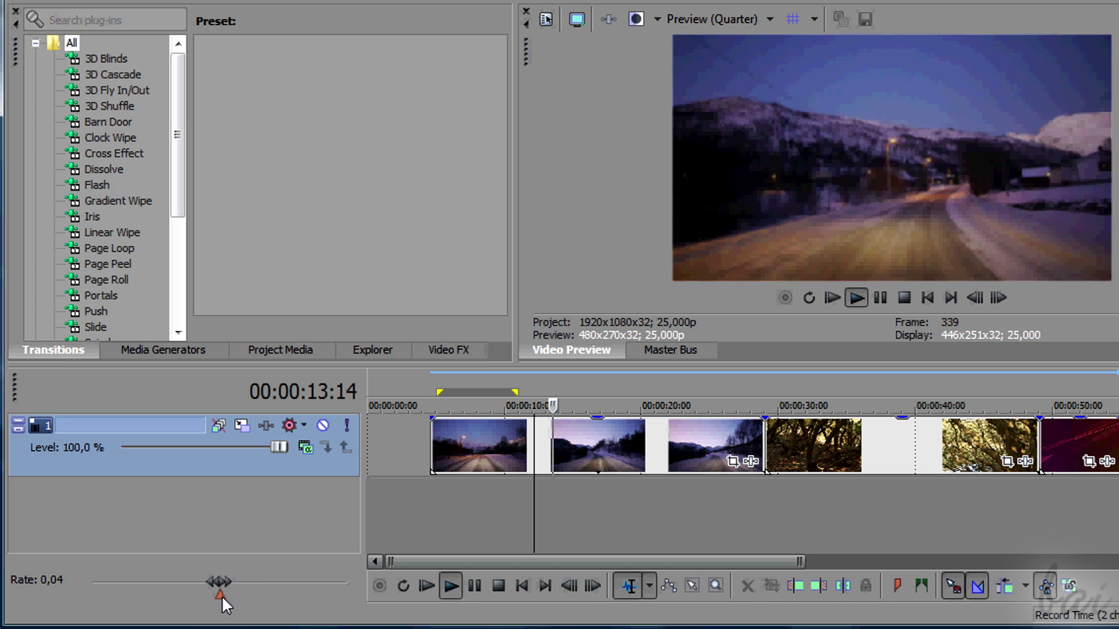
pyautogui.moveTo(222, 595)
pyautogui.mouseDown()
pyautogui.moveTo(279, 593)
pyautogui.moveTo(246, 593)
pyautogui.mouseUp()
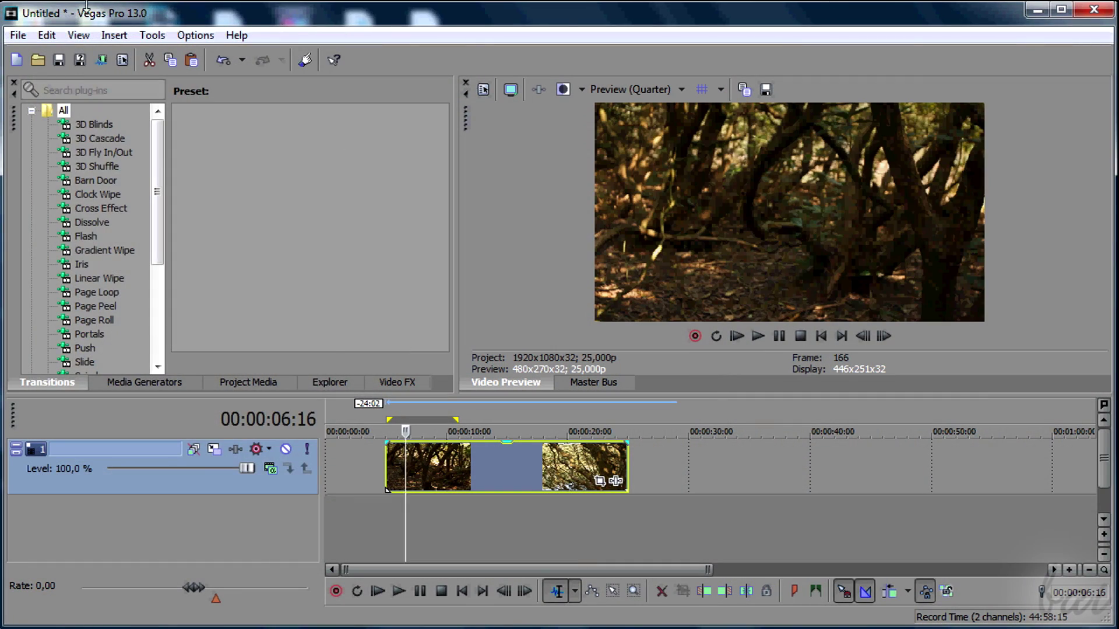
# - Turn on View > Video Bus Track and toggle the bus track's Mute off and on
pyautogui.click(79, 36)
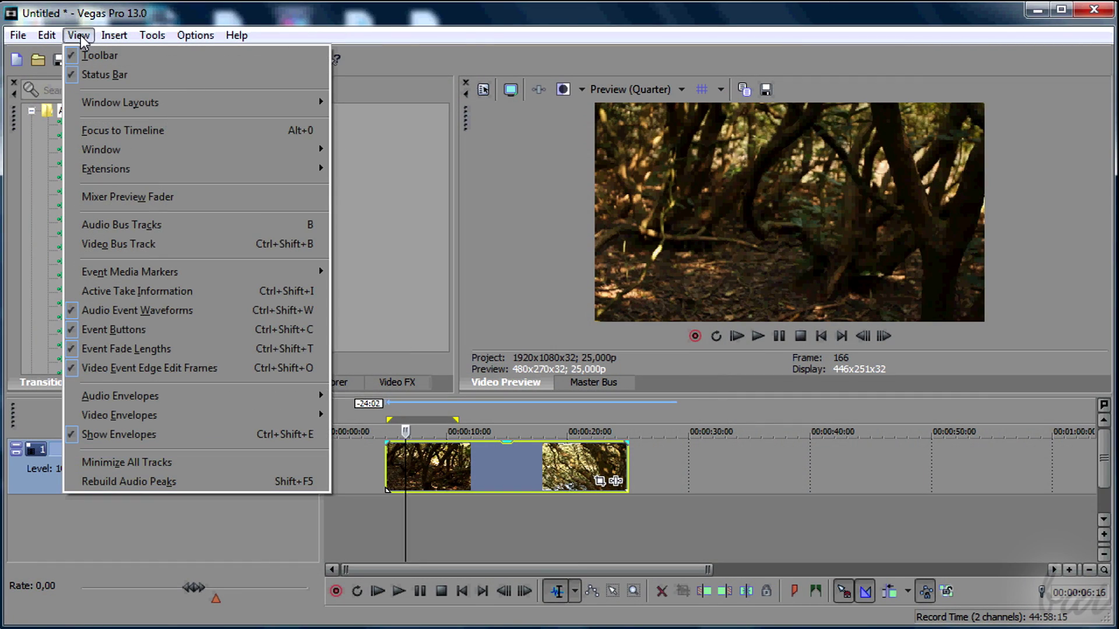
pyautogui.click(123, 249)
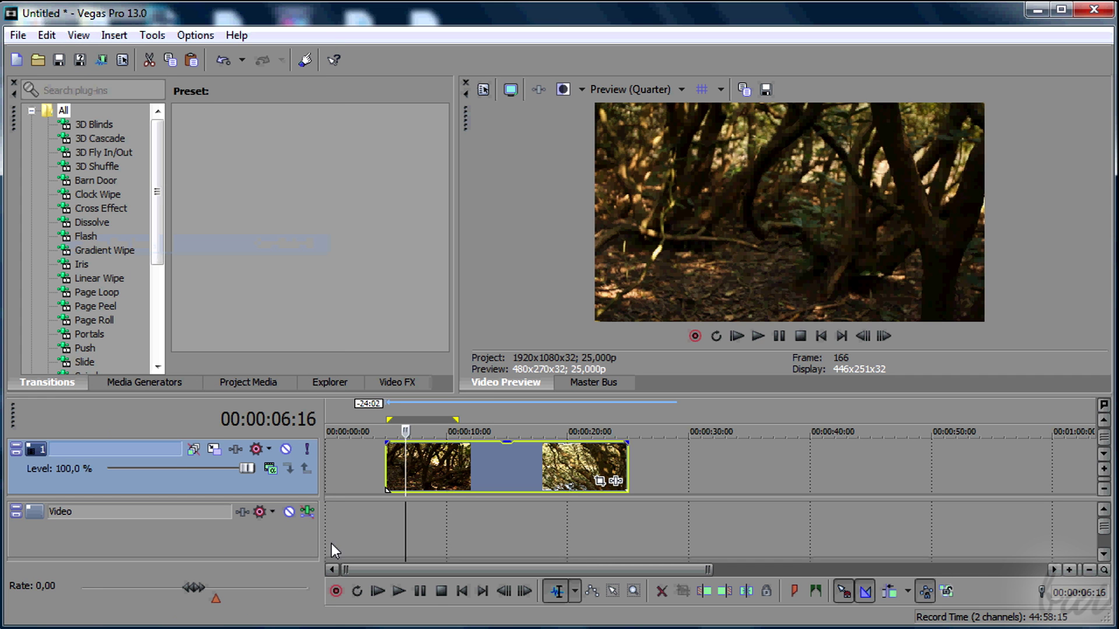
pyautogui.click(289, 511)
pyautogui.click(289, 512)
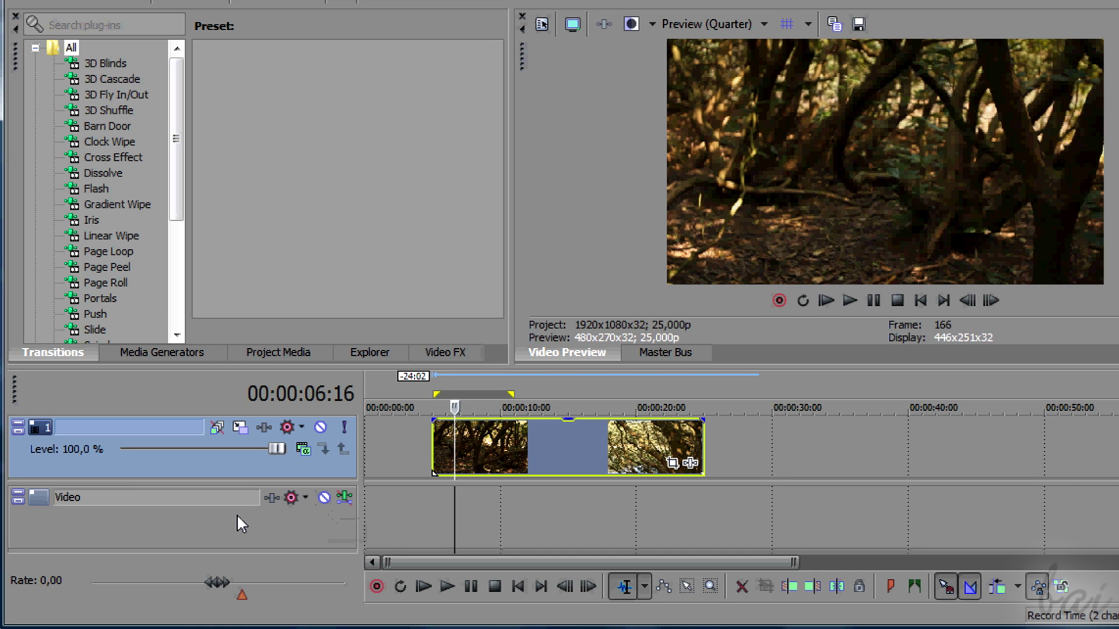
# - Insert a Motion Blur Amount envelope on the Video bus track from its Insert/Remove Envelope menu
pyautogui.rightClick(281, 522)
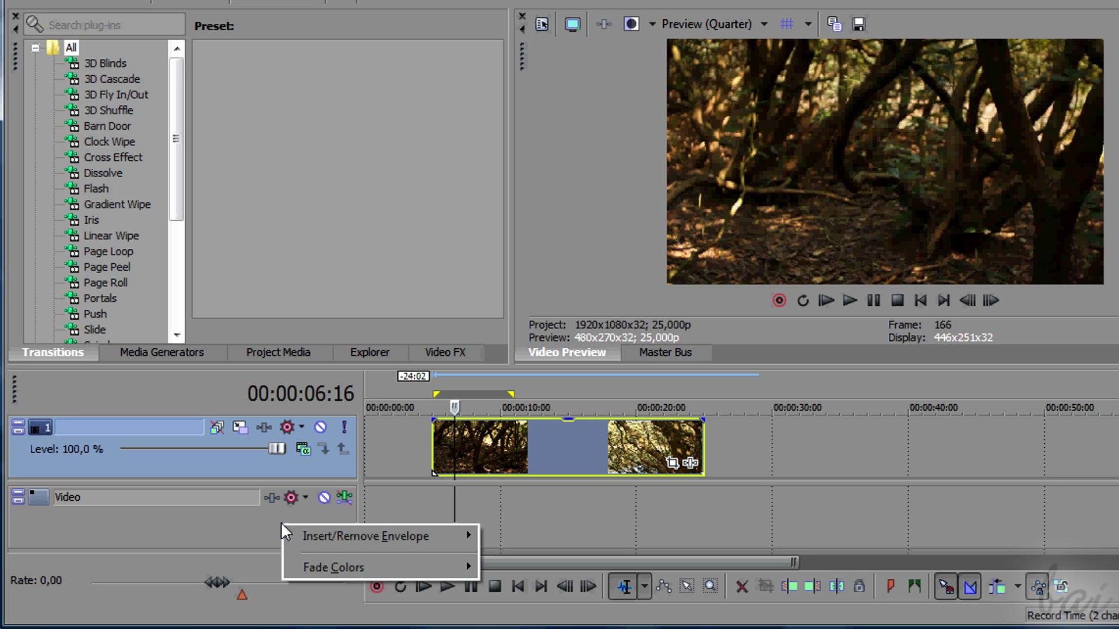
pyautogui.moveTo(425, 546)
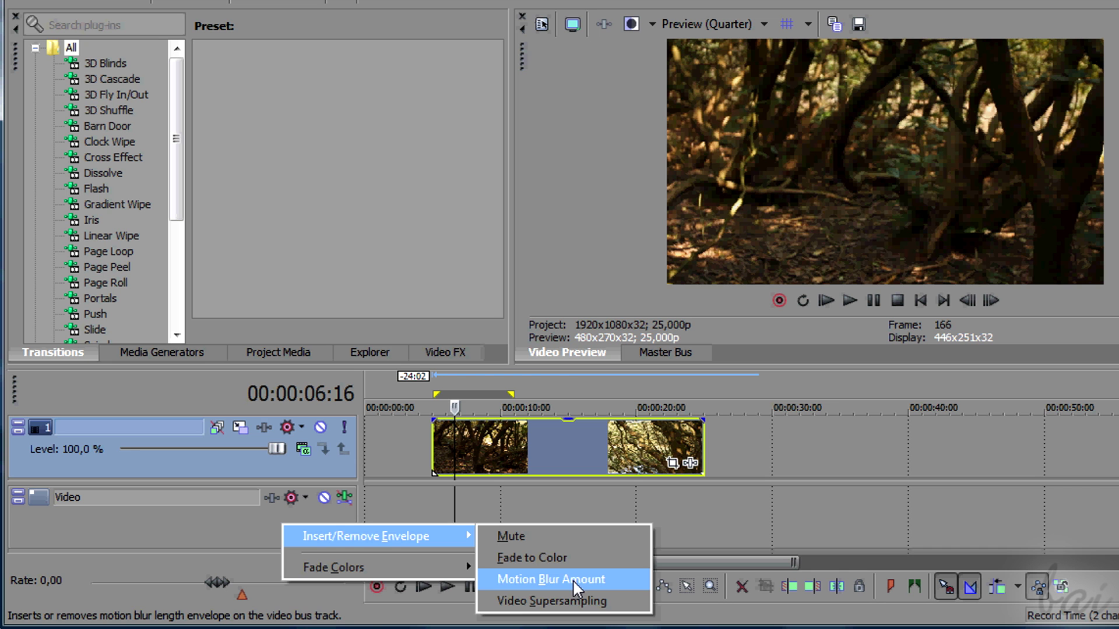
pyautogui.click(576, 588)
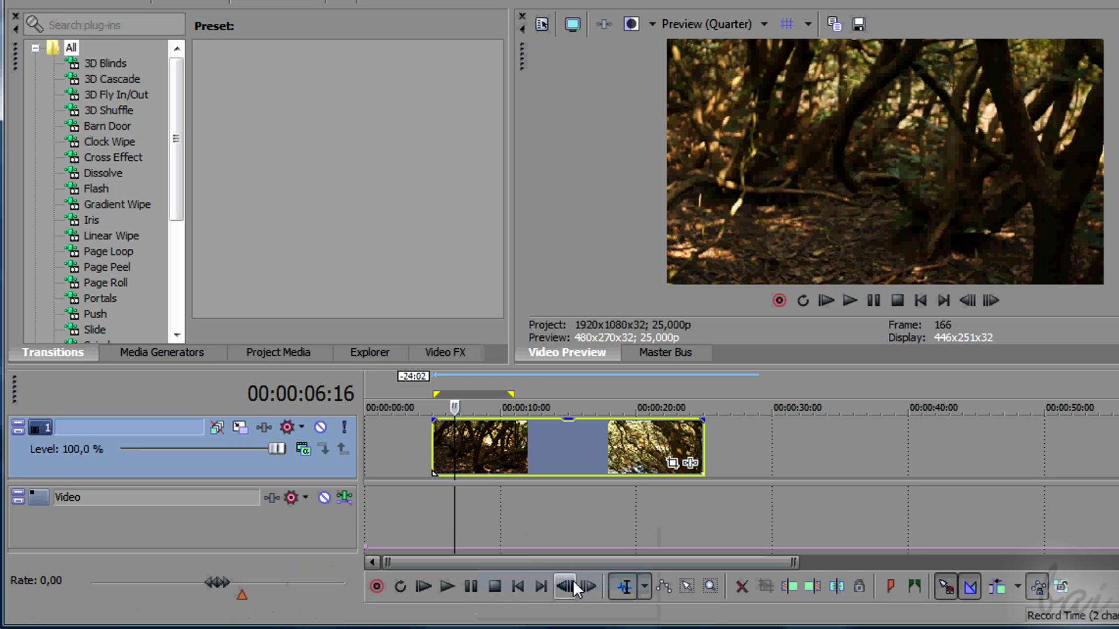
# - Raise the motion blur envelope near 0:14, enlarge the preview slightly, and pull the start point down to zero
pyautogui.click(561, 548)
pyautogui.moveTo(562, 551); pyautogui.dragTo(578, 528)
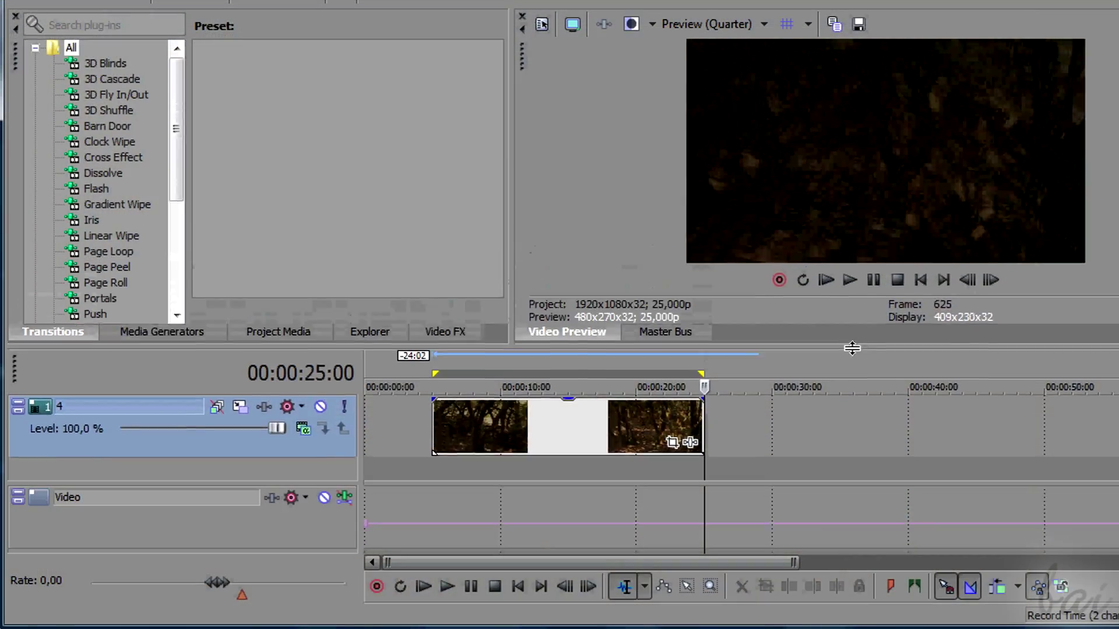
pyautogui.moveTo(852, 348); pyautogui.dragTo(851, 353)
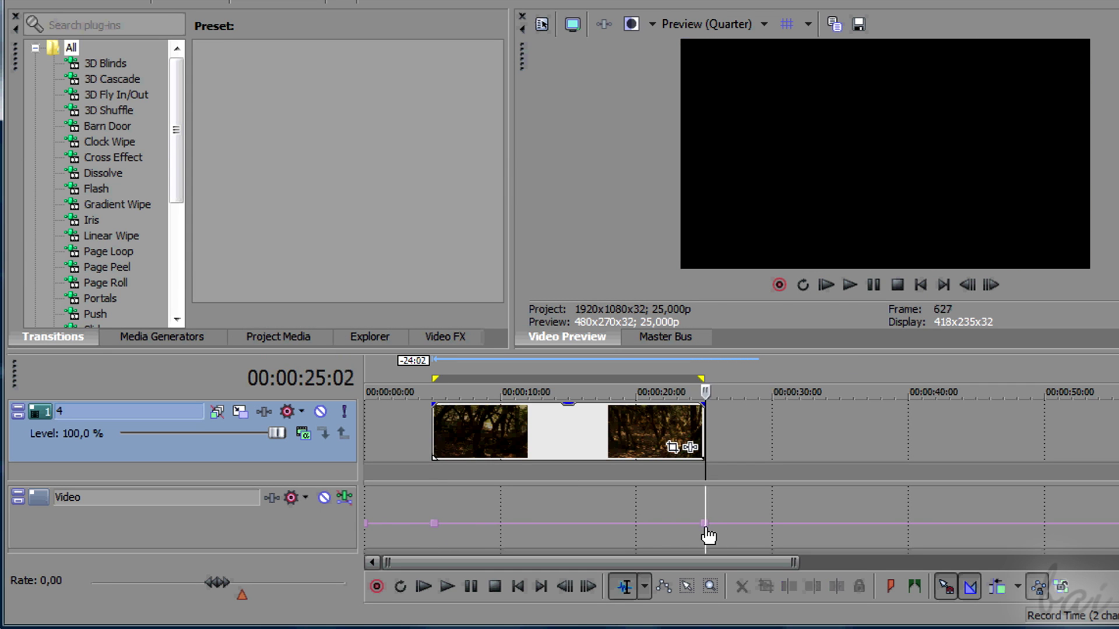
pyautogui.moveTo(371, 530); pyautogui.dragTo(371, 568)
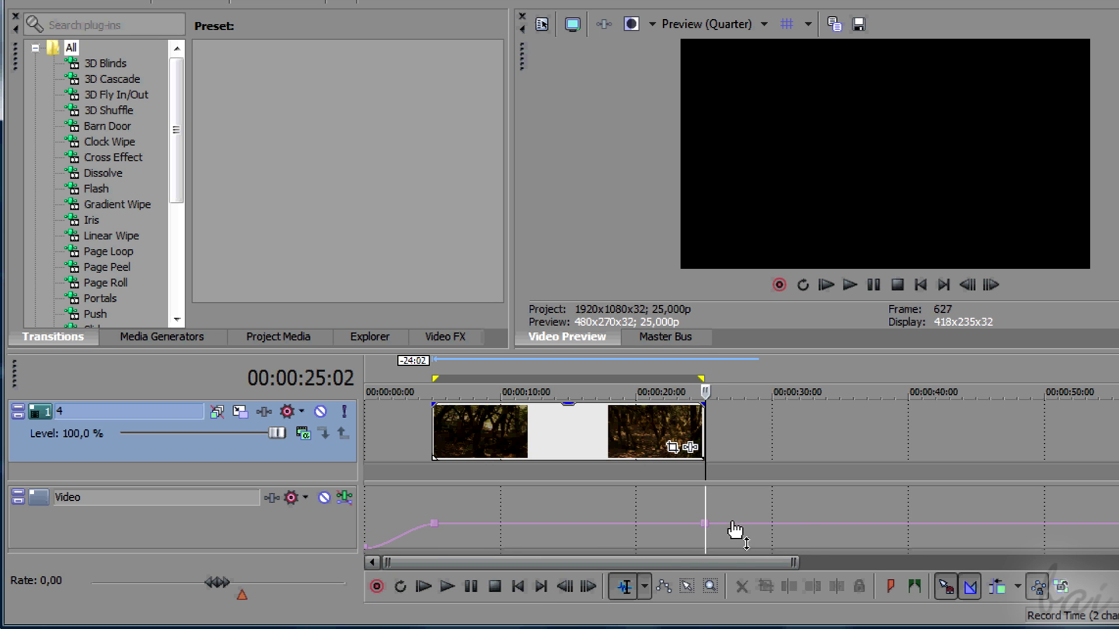